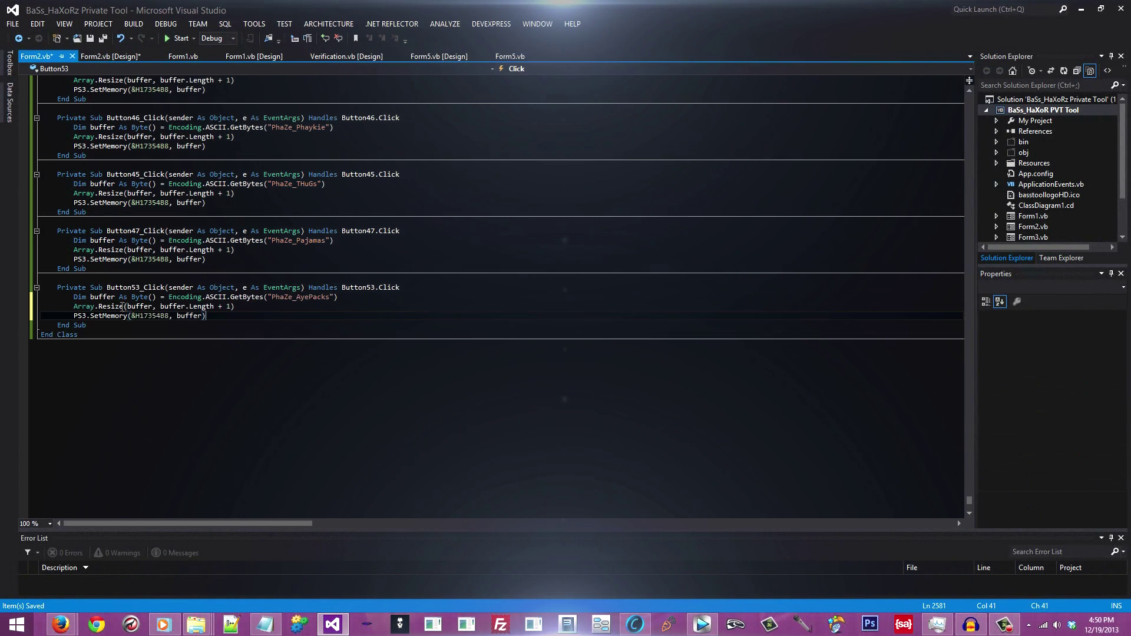
- Replace the Button53 and Button54 GetBytes strings with phone numbers, save, and return to the designer
{"action": "left_click_drag", "start_coordinate": [271, 298], "coordinate": [329, 297]}
{"action": "type", "text": "-345-"}
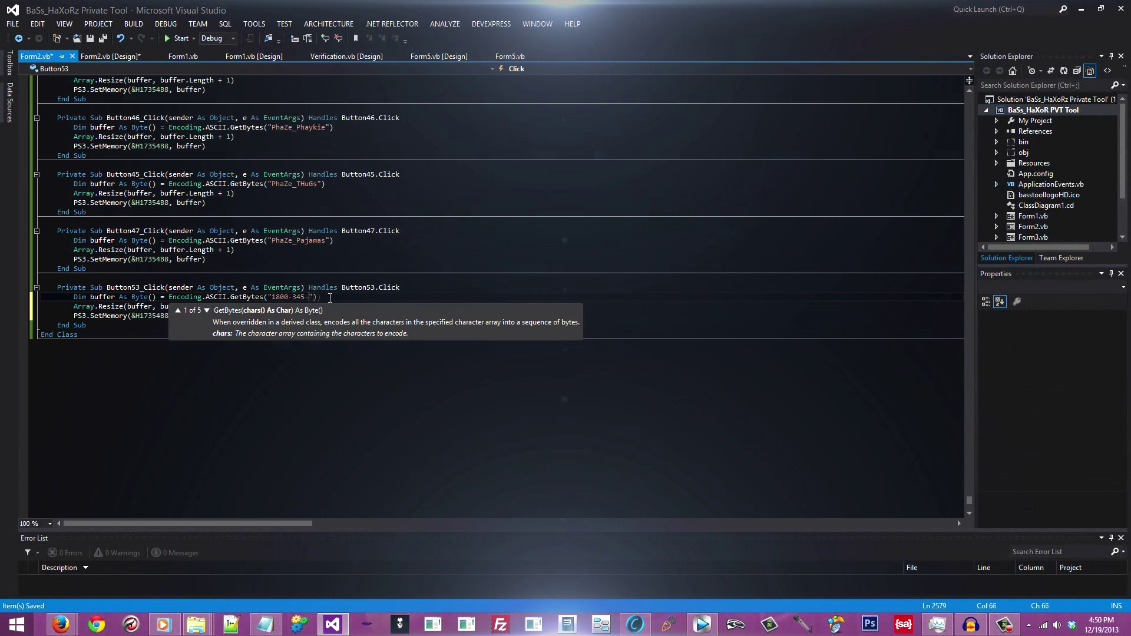
{"action": "left_click", "coordinate": [108, 56]}
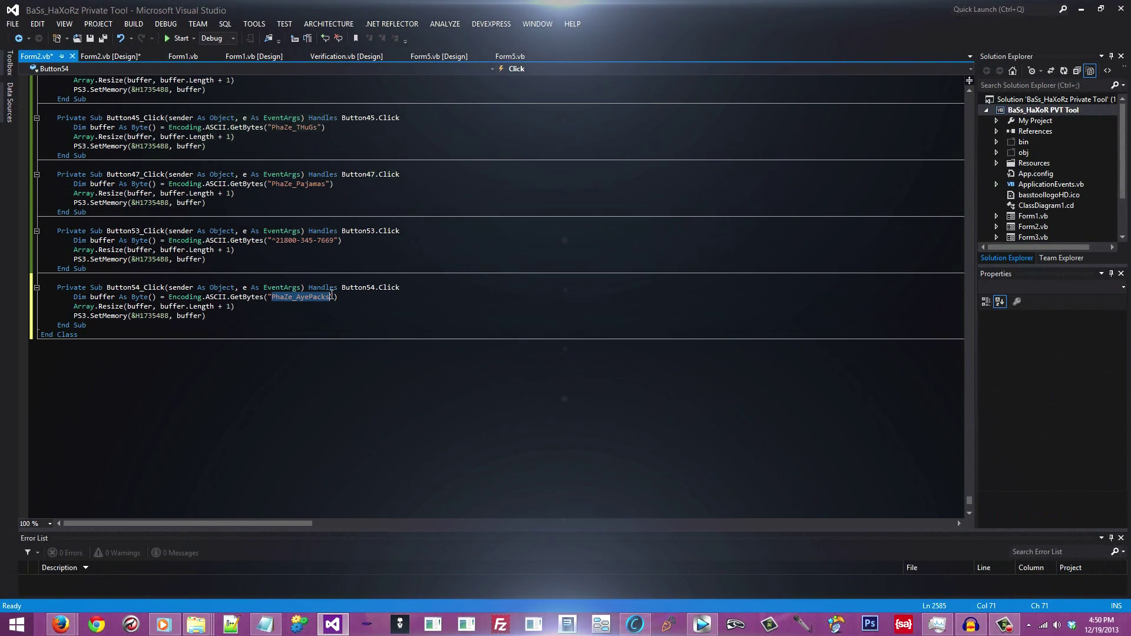
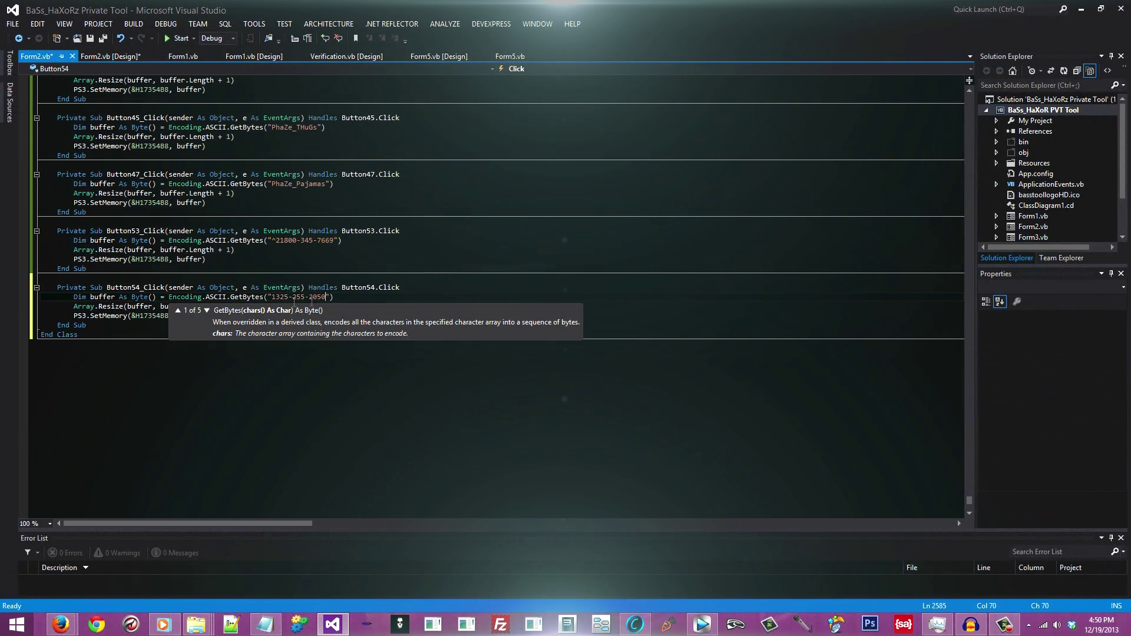
{"action": "key", "text": "ctrl+s"}
{"action": "left_click", "coordinate": [272, 298]}
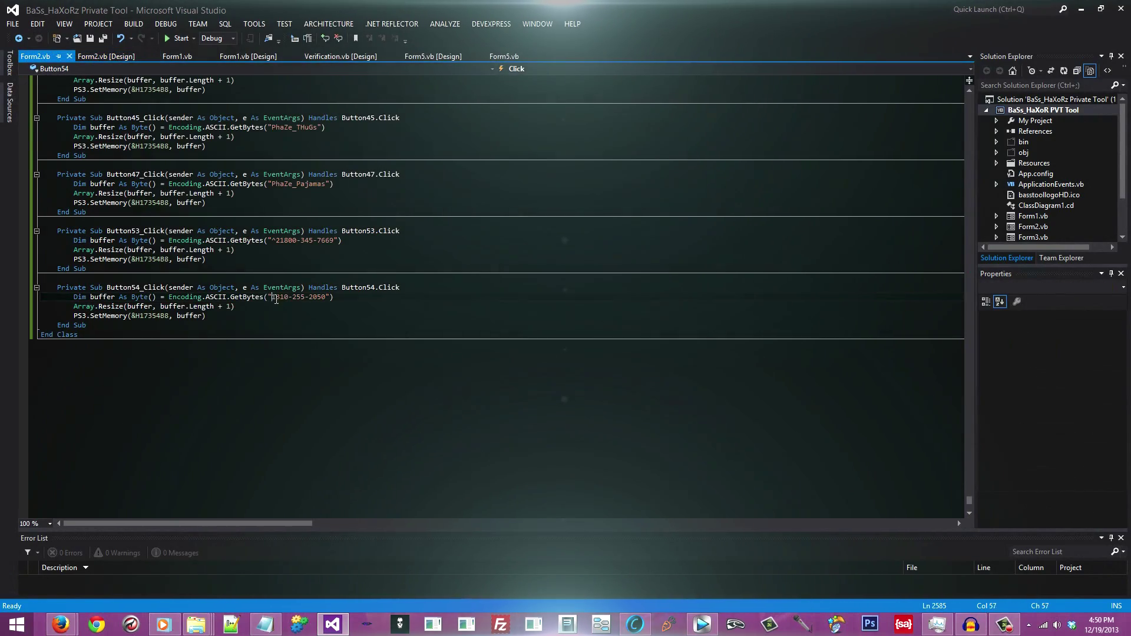
{"action": "type", "text": "^6"}
{"action": "key", "text": "shift+F7"}
{"action": "left_click", "coordinate": [436, 389]}
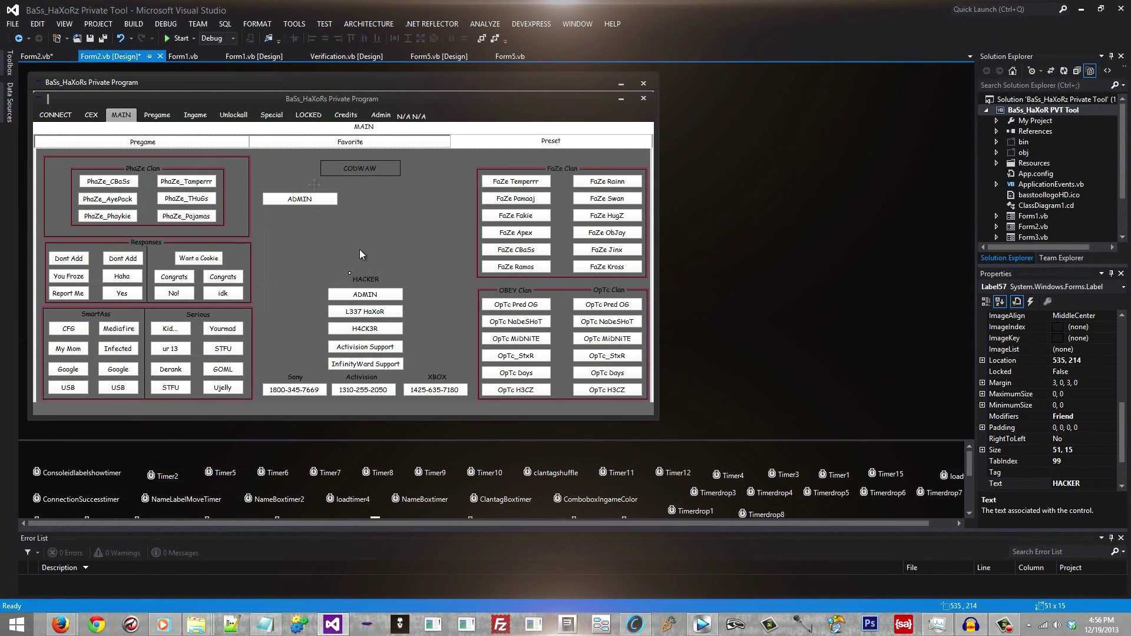
- Copy the HACKER label to below CODWAW, then select the other HACKER label
{"action": "left_click_drag", "start_coordinate": [322, 200], "coordinate": [360, 188]}
{"action": "key", "text": "ctrl+v"}
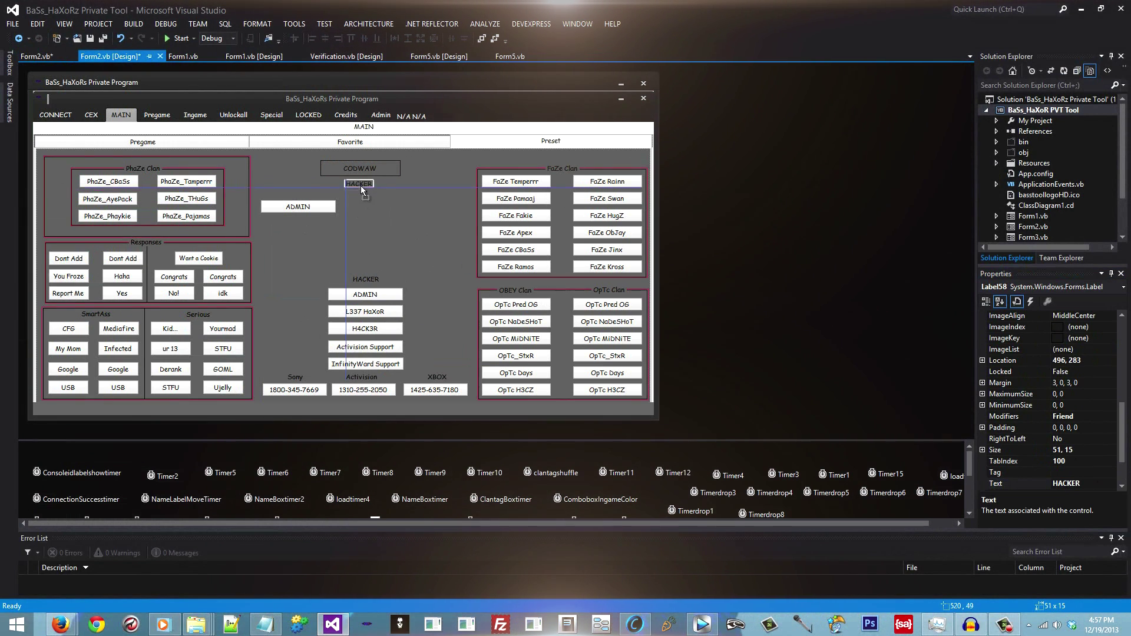
{"action": "left_click", "coordinate": [366, 280]}
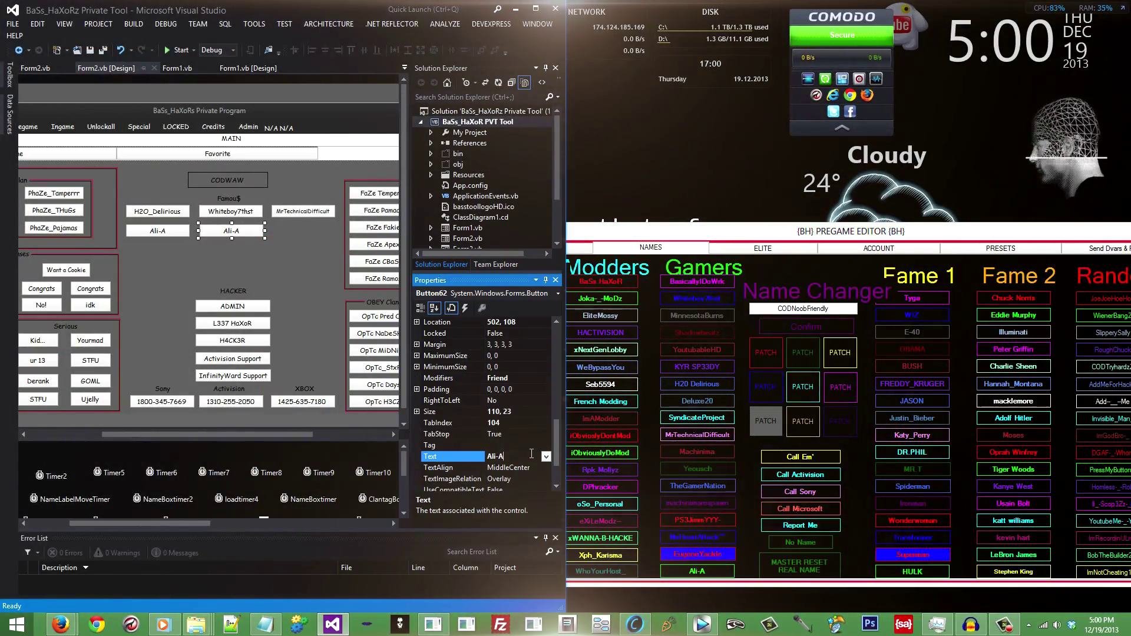
{"action": "type", "text": "callyIDoWrk"}
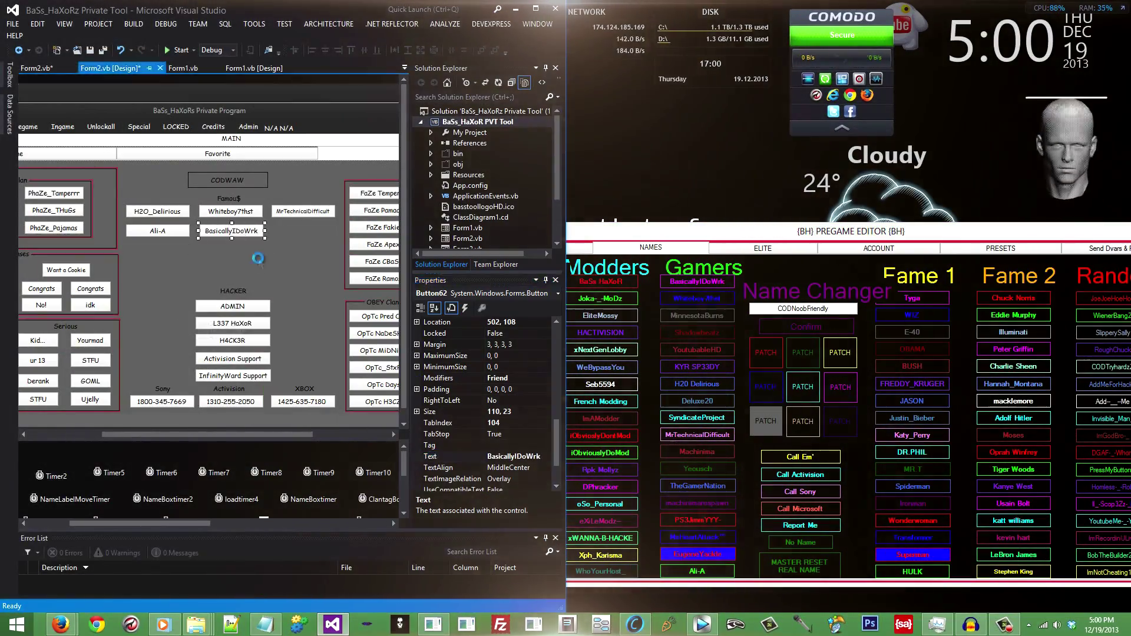
- Duplicate buttons and name the copies BasicallyIDoWrk, SyndicateProject and Deluxe20
{"action": "left_click_drag", "start_coordinate": [231, 230], "coordinate": [307, 234]}
{"action": "left_click", "coordinate": [515, 456]}
{"action": "type", "text": "Sy"}
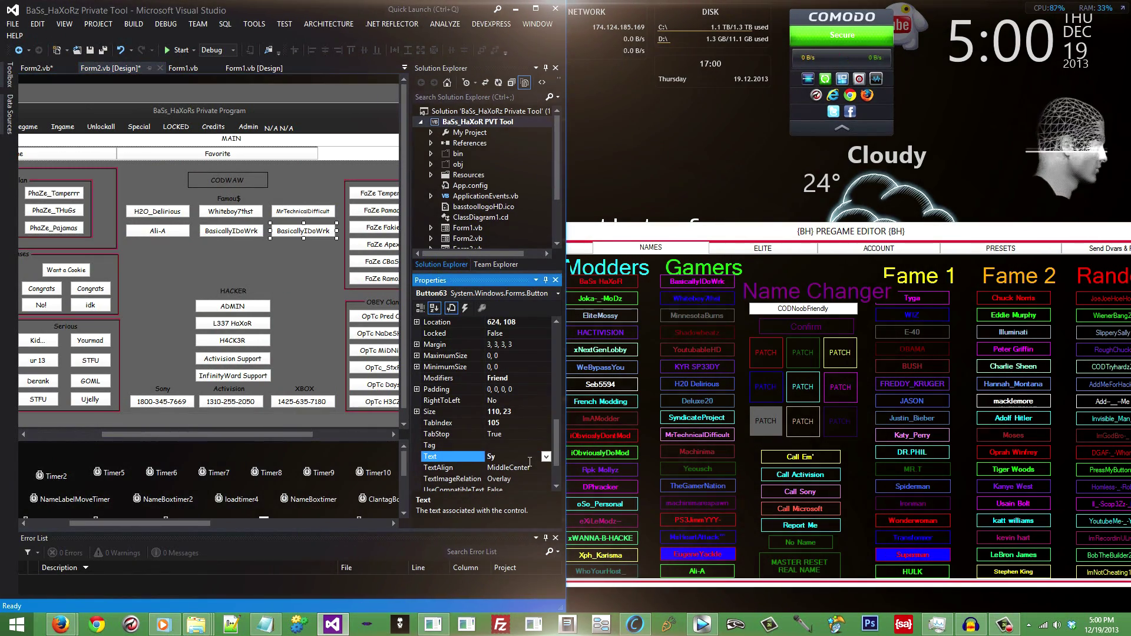
{"action": "type", "text": "ndicateProject"}
{"action": "left_click_drag", "start_coordinate": [303, 231], "coordinate": [161, 249]}
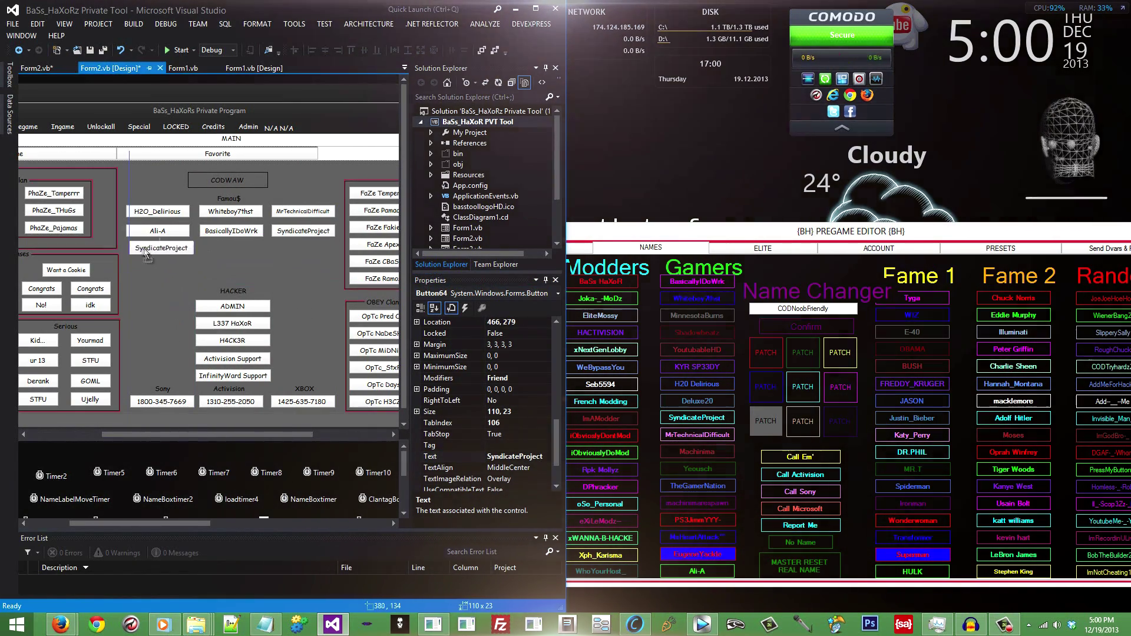
{"action": "left_click", "coordinate": [447, 456]}
{"action": "left_click", "coordinate": [540, 456]}
{"action": "type", "text": "Deluxe"}
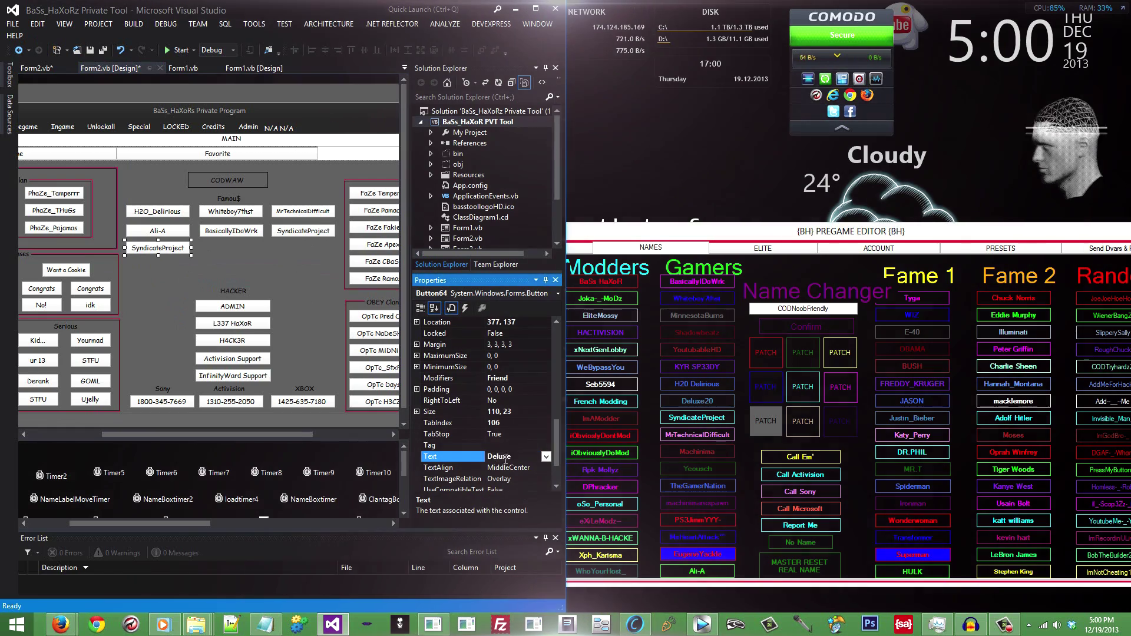
{"action": "type", "text": "20"}
{"action": "key", "text": "Return"}
{"action": "left_click_drag", "start_coordinate": [173, 248], "coordinate": [243, 254]}
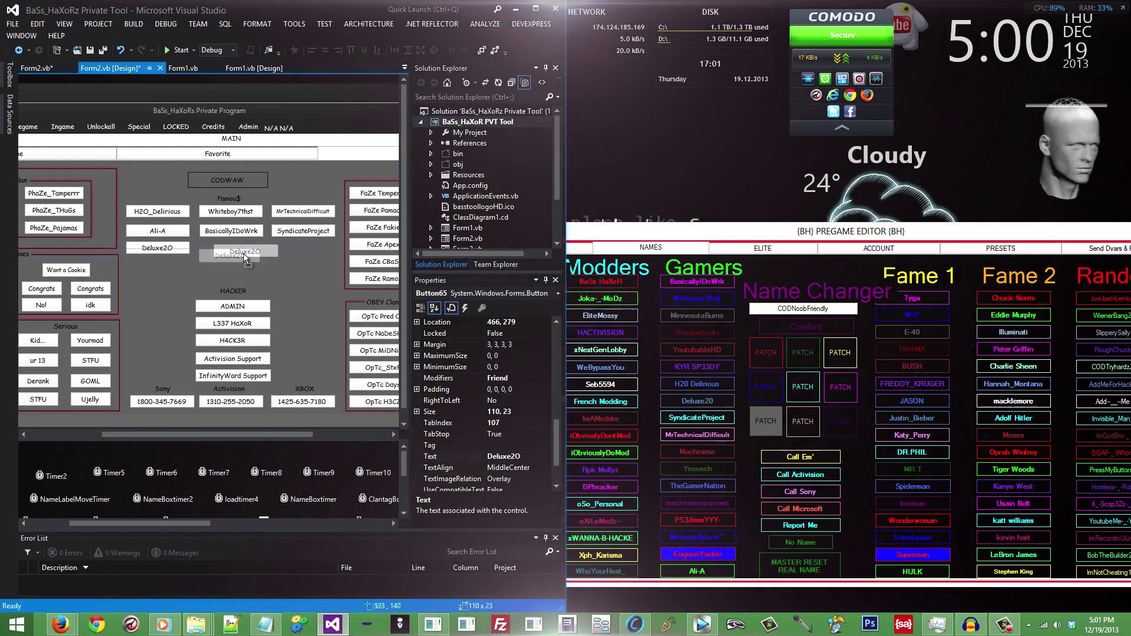
{"action": "type", "text": "YoutubableHD"}
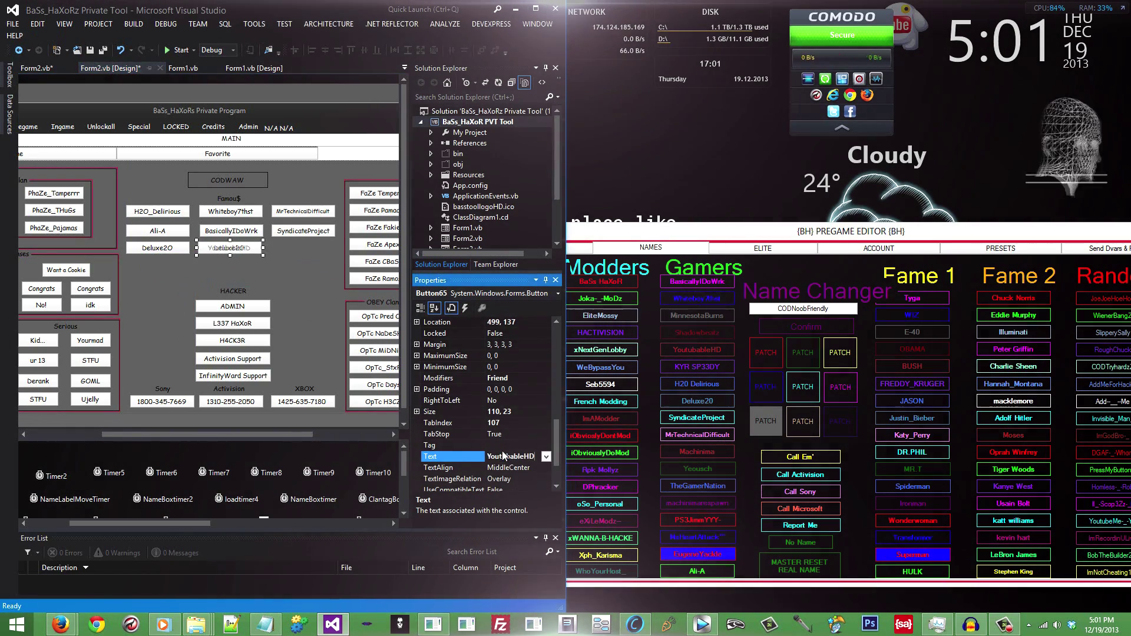
- Add YoutubableHD and MinnesotaBurns button copies beside and below Deluxe20
{"action": "key", "text": "Return"}
{"action": "left_click_drag", "start_coordinate": [232, 249], "coordinate": [316, 259]}
{"action": "left_click", "coordinate": [541, 456]}
{"action": "type", "text": "MinnesotaBurns"}
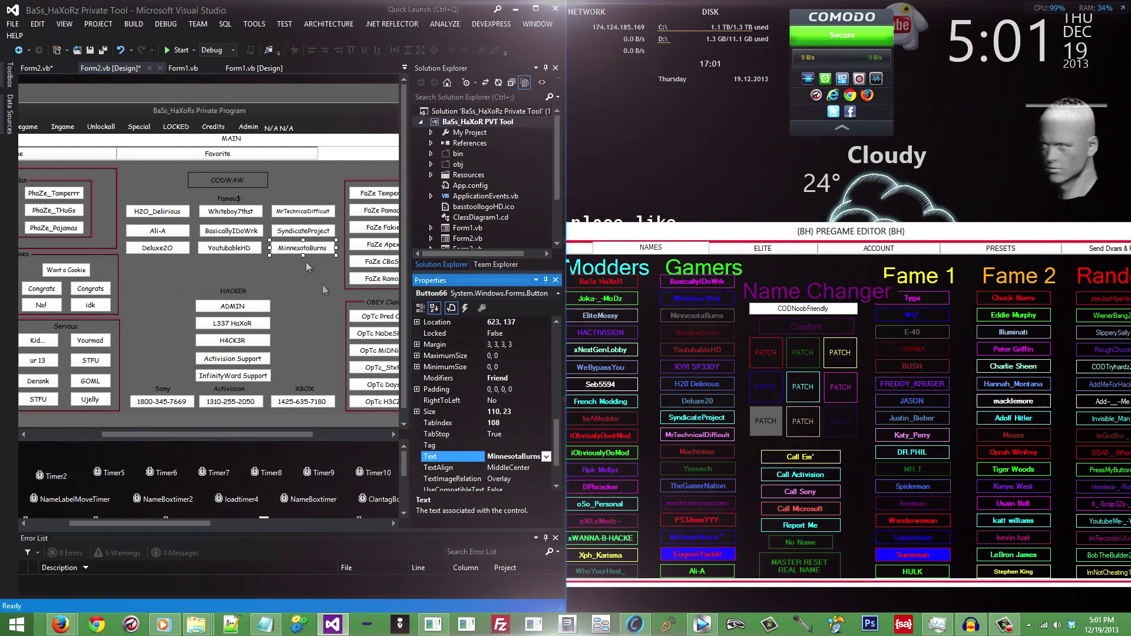
{"action": "left_click_drag", "start_coordinate": [305, 251], "coordinate": [195, 279], "text": "ctrl"}
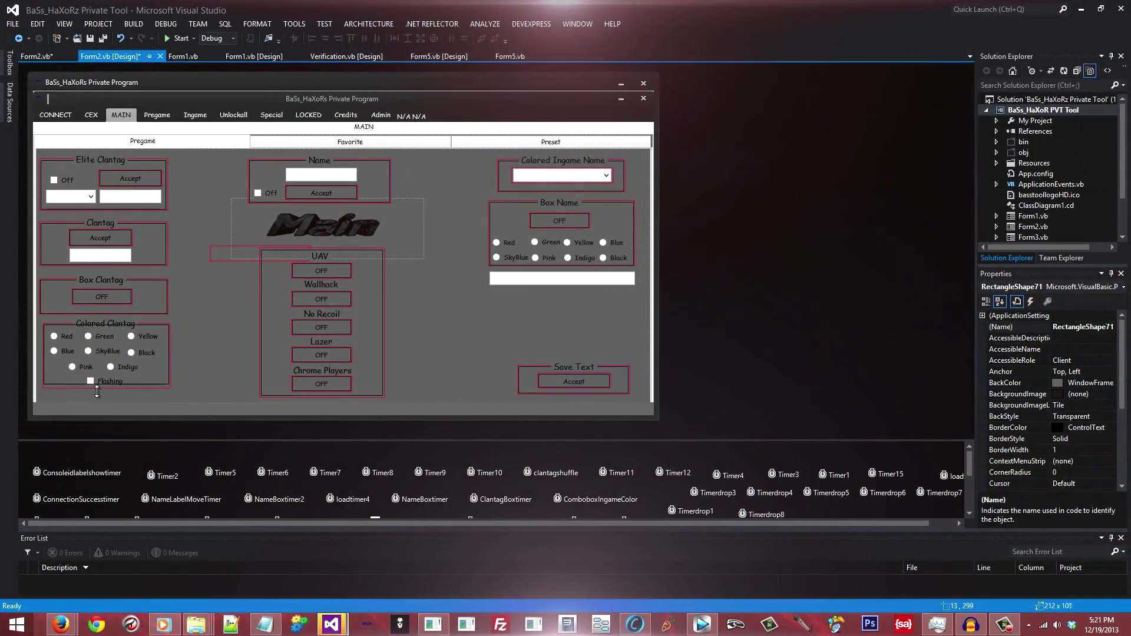
- On the Pregame tab, move Flashing beside Pink and the red outline onto Elite Clantag
{"action": "left_click", "coordinate": [194, 383]}
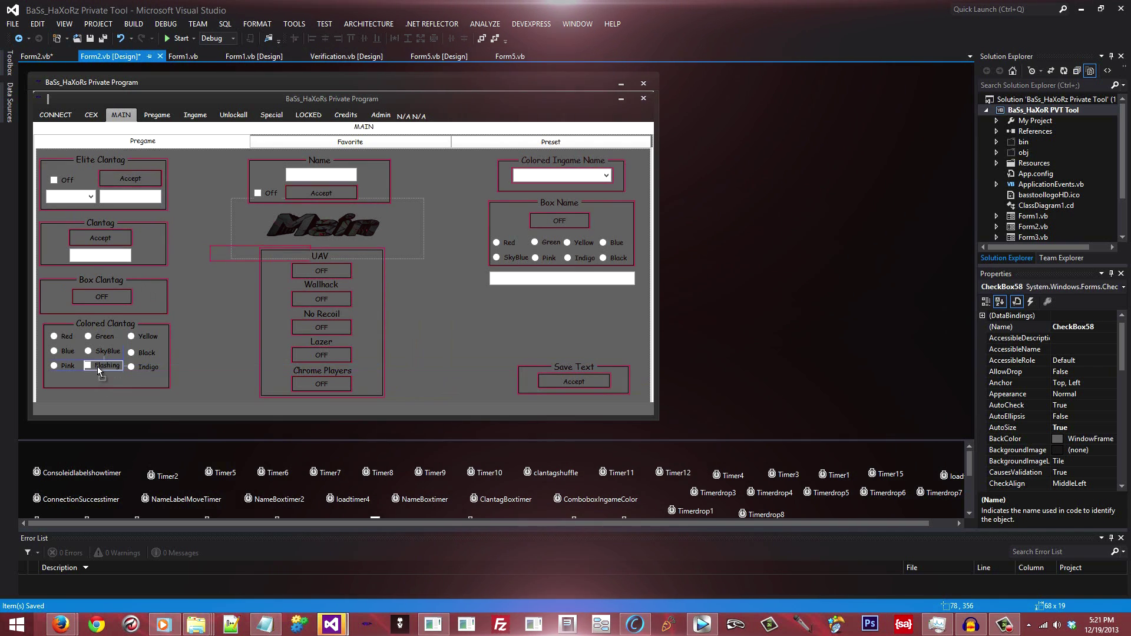
{"action": "left_click_drag", "start_coordinate": [95, 367], "coordinate": [104, 369]}
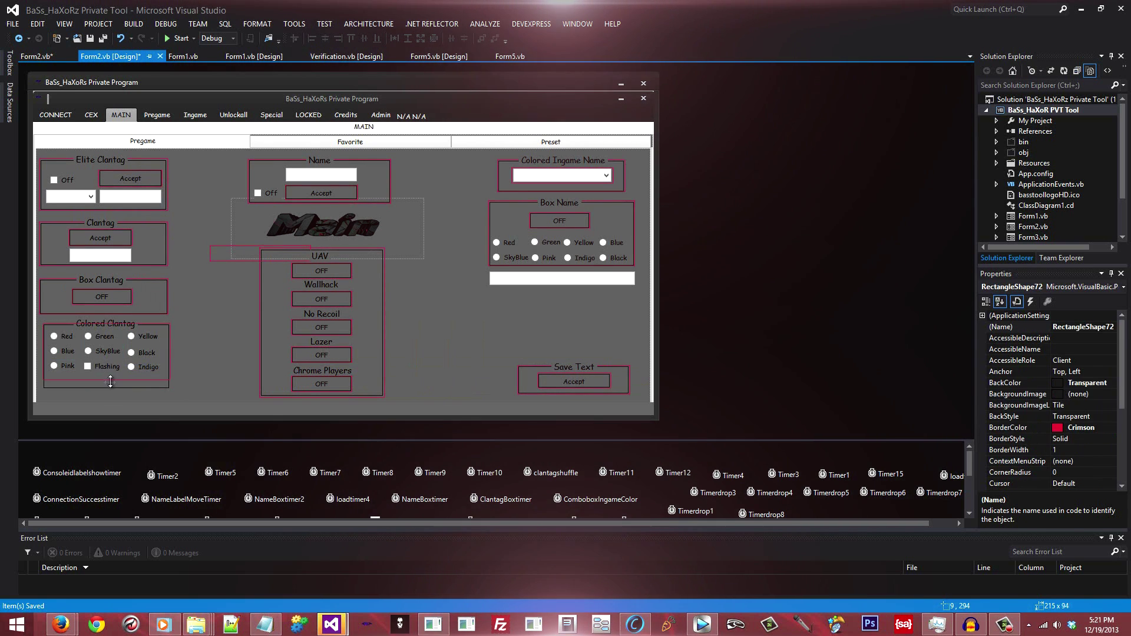
{"action": "left_click", "coordinate": [105, 388]}
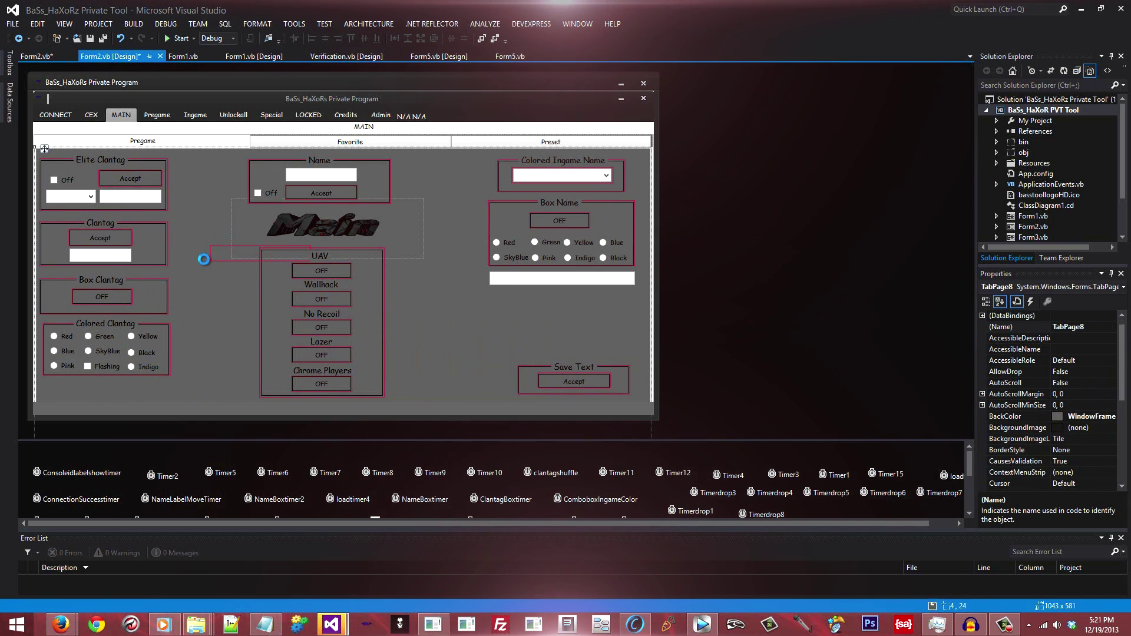
{"action": "left_click_drag", "start_coordinate": [228, 255], "coordinate": [61, 202]}
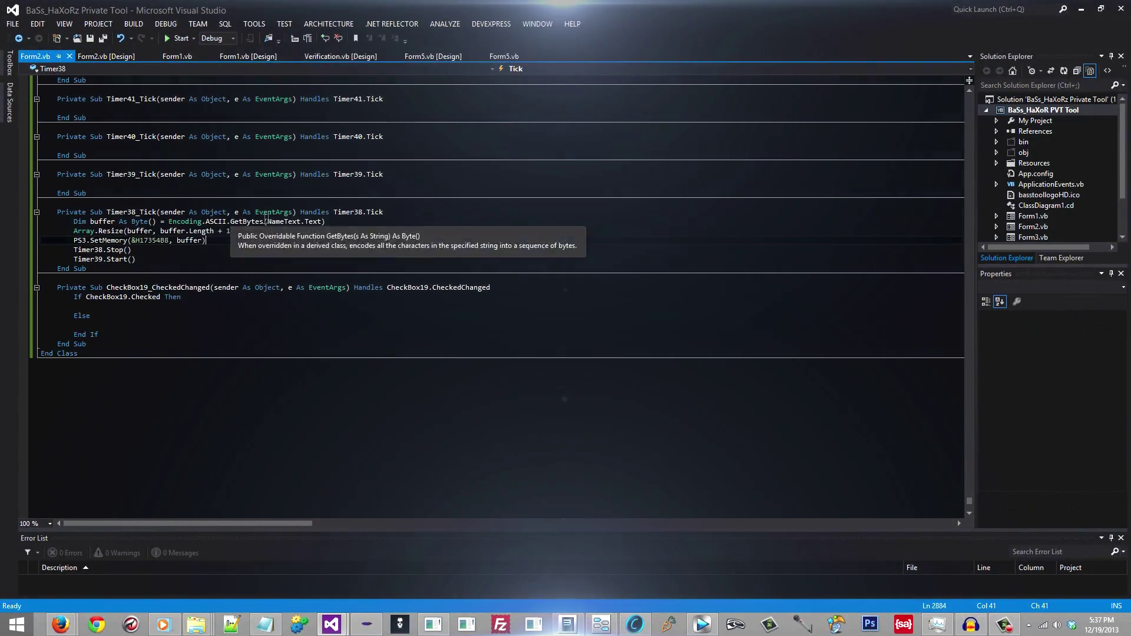
{"action": "type", "text": "xtBox11"}
- Copy the Timer38 handler body into Timer39, save, and adjust Timer39's colour prefix
{"action": "left_click_drag", "start_coordinate": [73, 221], "coordinate": [135, 258]}
{"action": "key", "text": "ctrl+c"}
{"action": "key", "text": "ctrl+v"}
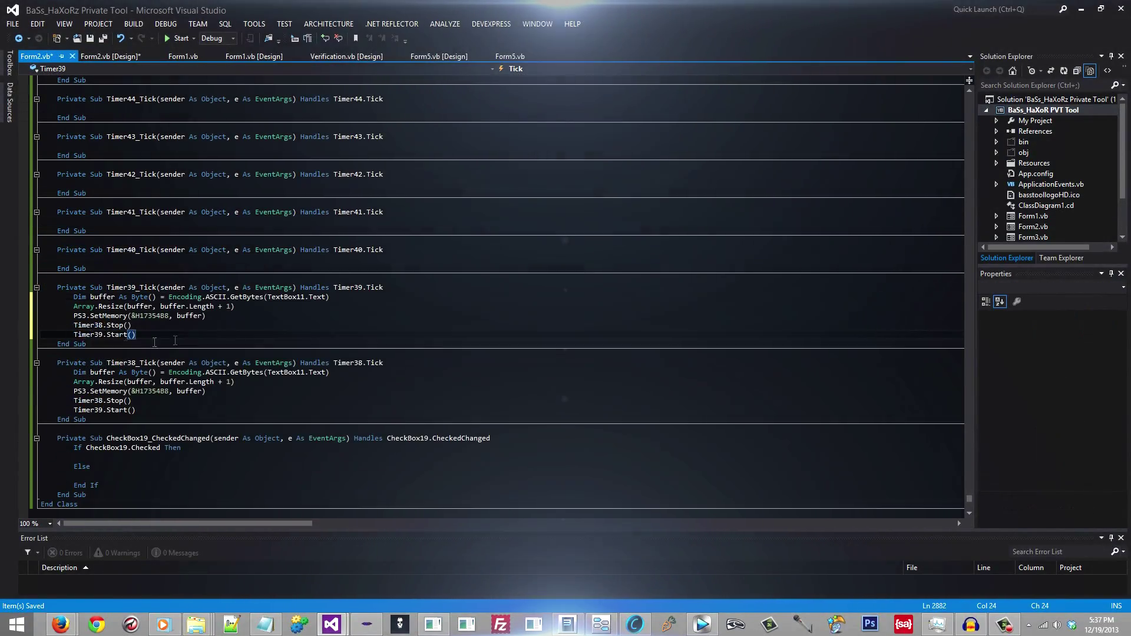
{"action": "key", "text": "ctrl+s"}
{"action": "type", "text": "40"}
{"action": "key", "text": "ctrl+s"}
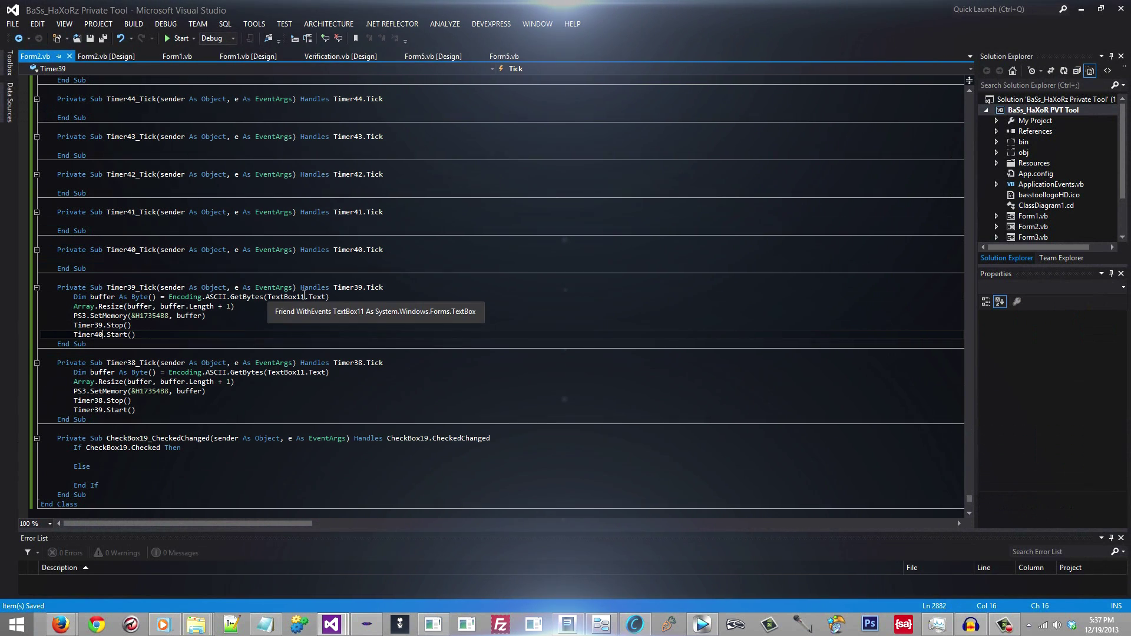
{"action": "left_click", "coordinate": [268, 373]}
{"action": "type", "text": "\" +"}
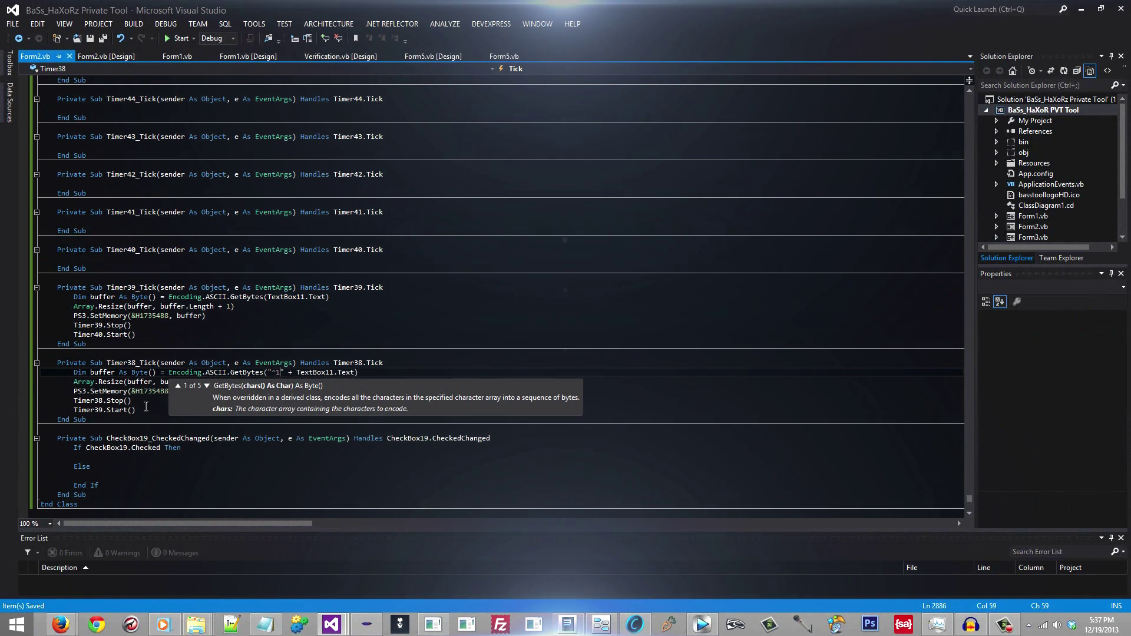
{"action": "left_click", "coordinate": [267, 297]}
{"action": "type", "text": "\"^2\" "}
{"action": "type", "text": "+"}
- Paste Timer39's body into Timer40 and a new Timer45 tick handler, renumbering the timer
{"action": "left_click_drag", "start_coordinate": [74, 297], "coordinate": [135, 334]}
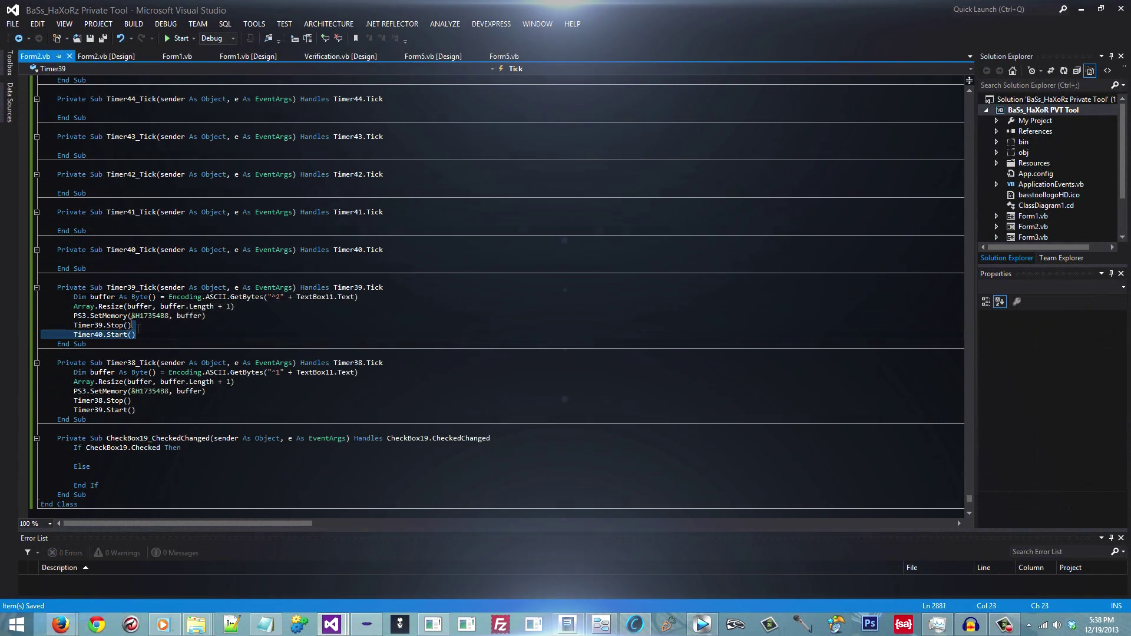
{"action": "key", "text": "ctrl+c"}
{"action": "left_click", "coordinate": [57, 259]}
{"action": "key", "text": "ctrl+v"}
{"action": "left_click_drag", "start_coordinate": [104, 287], "coordinate": [95, 286]}
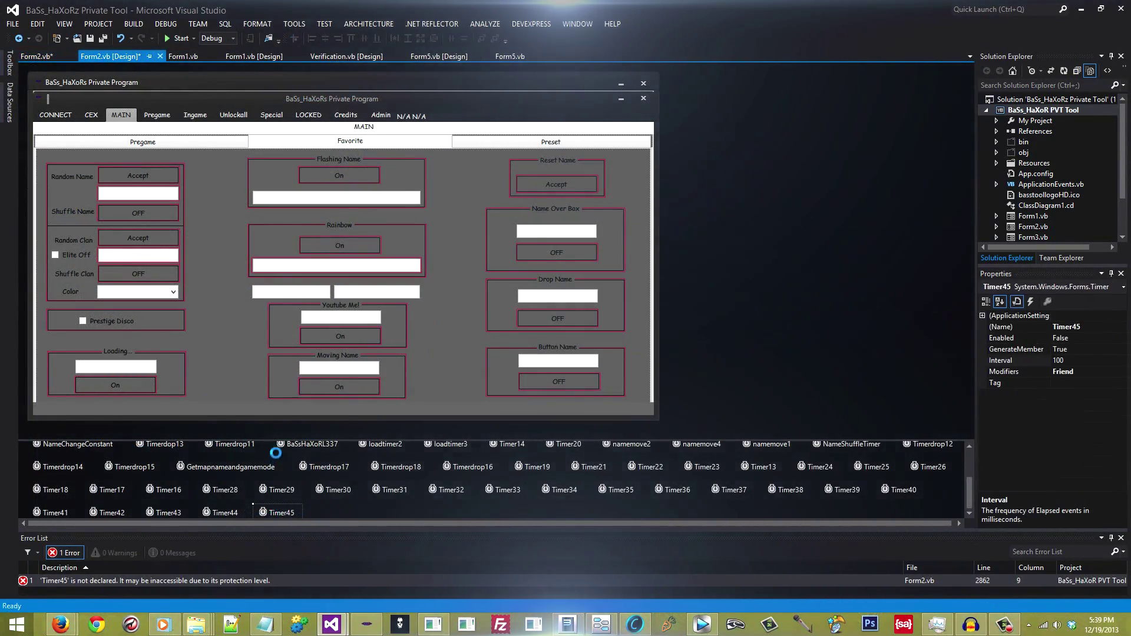
{"action": "double_click", "coordinate": [281, 513]}
{"action": "key", "text": "ctrl+v"}
{"action": "type", "text": "45"}
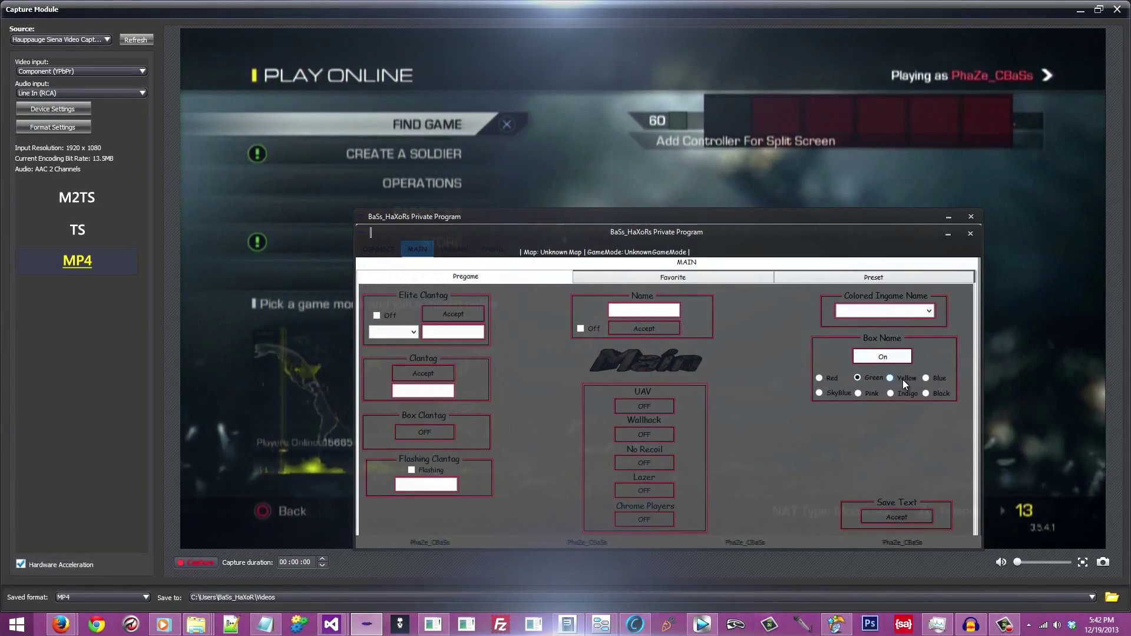
- Set the box name colour to black and apply the name Lolzozlzoz in-game
{"action": "left_click", "coordinate": [939, 393]}
{"action": "type", "text": "lol"}
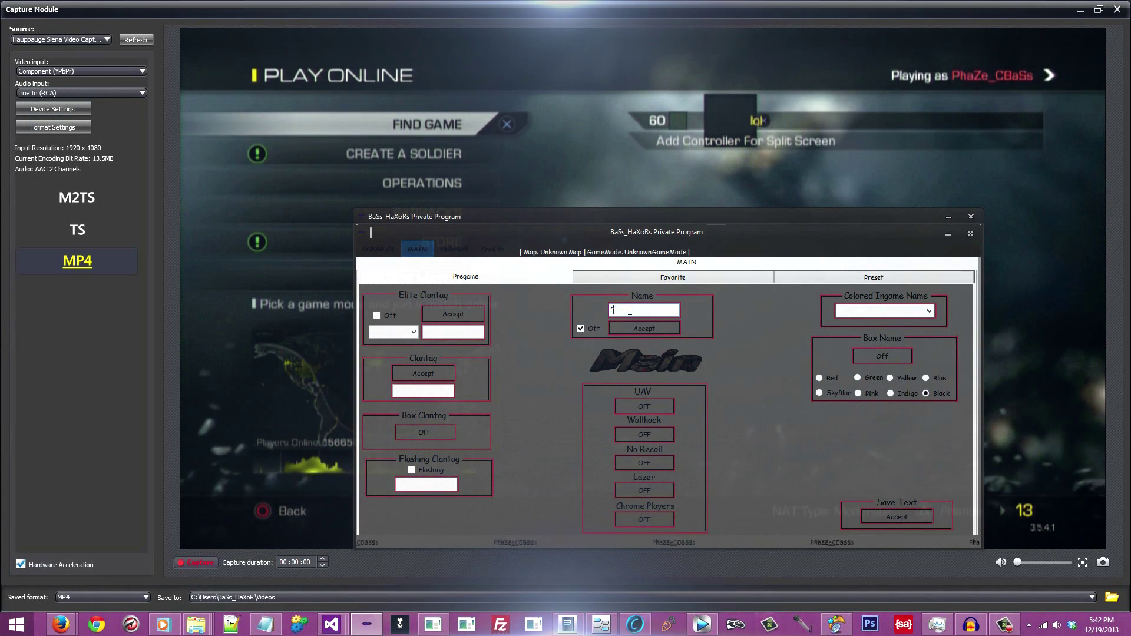
{"action": "left_click", "coordinate": [580, 328]}
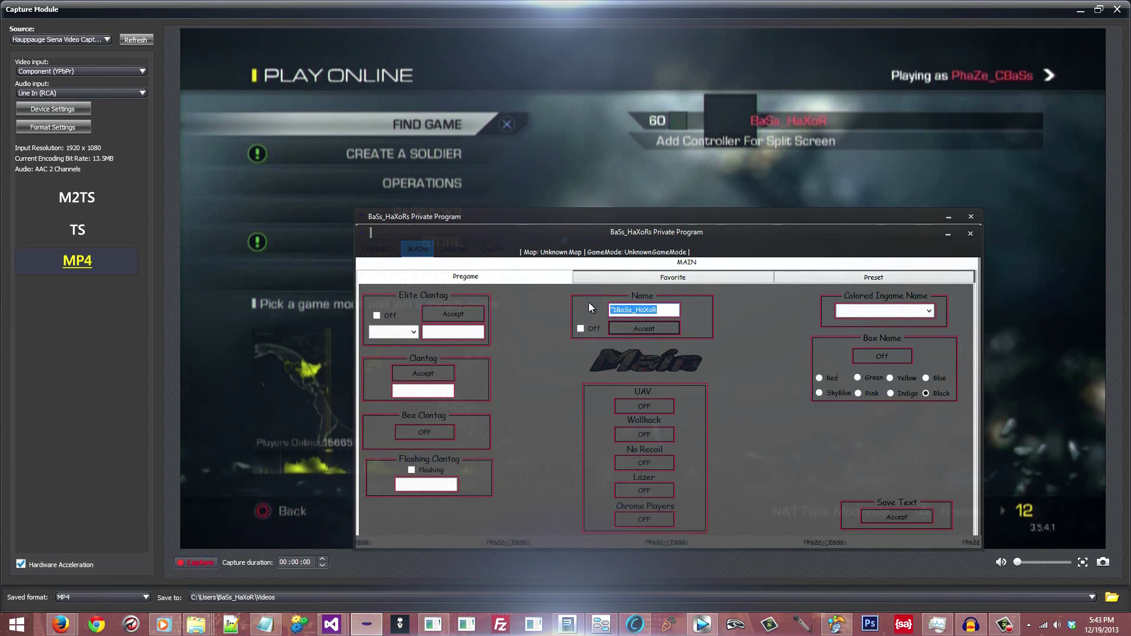
{"action": "type", "text": "zozlzoz"}
{"action": "left_click", "coordinate": [651, 329]}
- Apply a non-flashing red BaSs Elite clan tag, then enable Shuffle Name on Favorite
{"action": "left_click", "coordinate": [411, 469]}
{"action": "type", "text": "YT"}
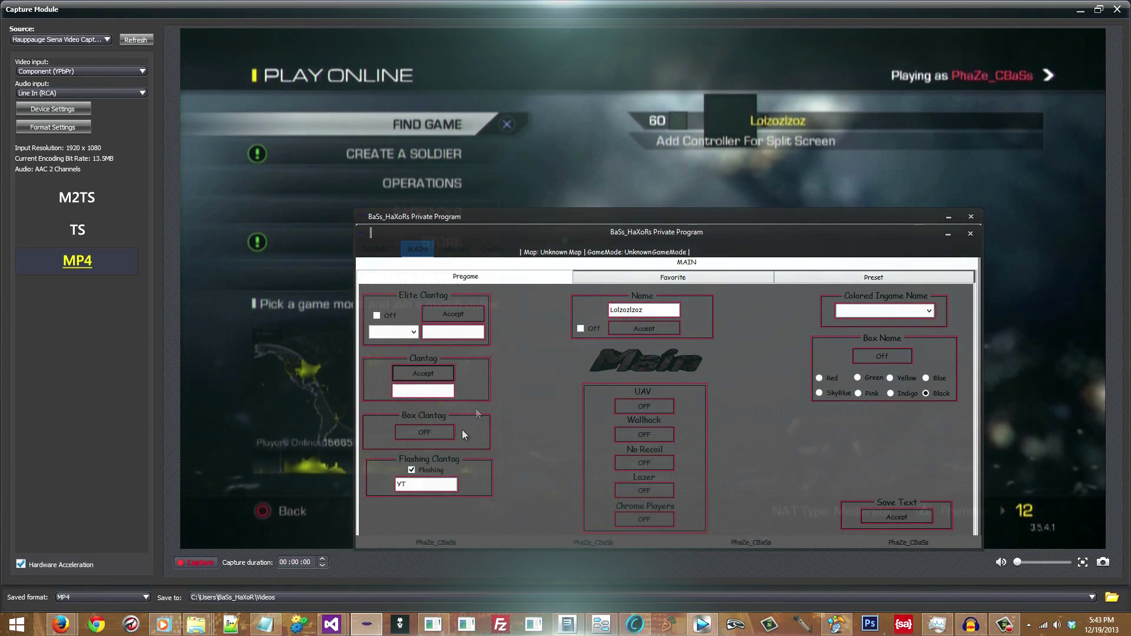
{"action": "left_click", "coordinate": [433, 432]}
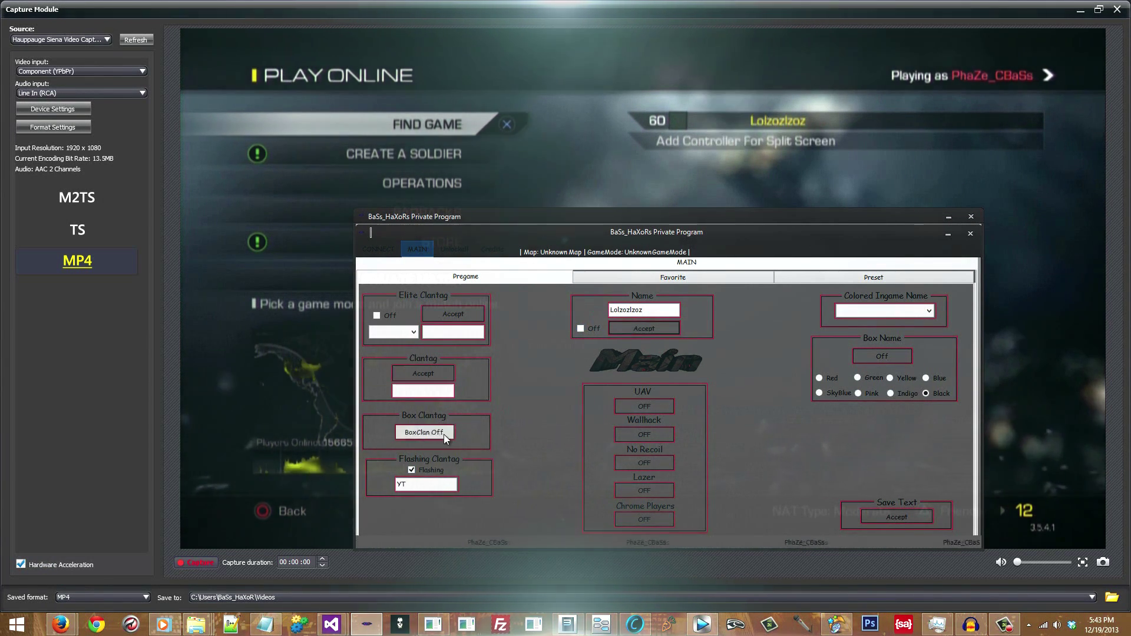
{"action": "left_click", "coordinate": [394, 332]}
{"action": "left_click", "coordinate": [389, 346]}
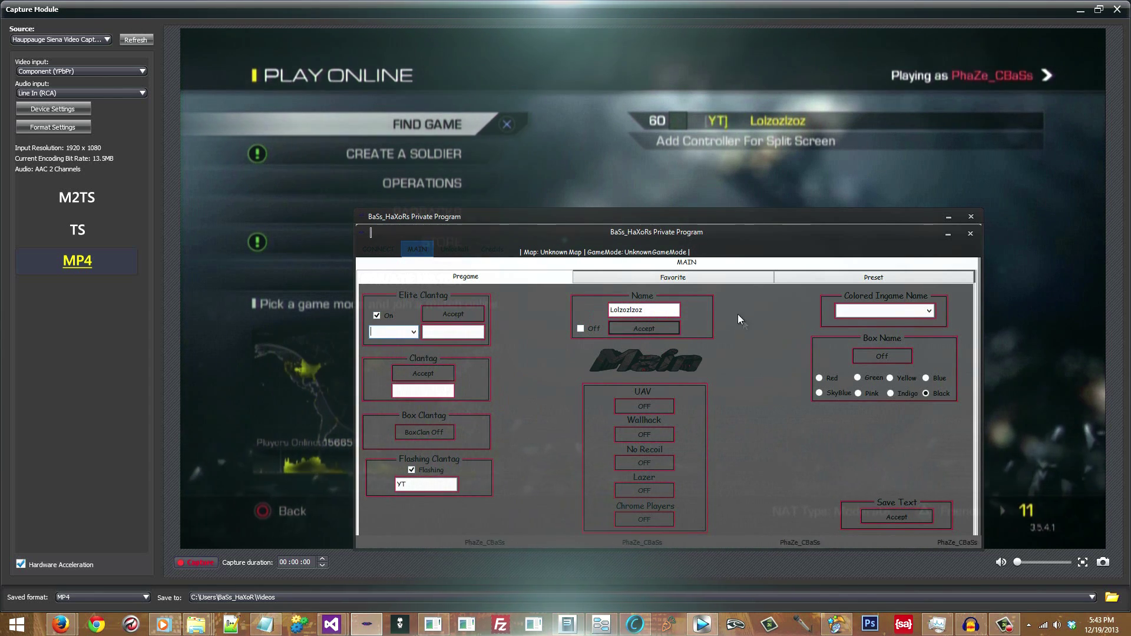
{"action": "left_click", "coordinate": [450, 481]}
{"action": "type", "text": "@@"}
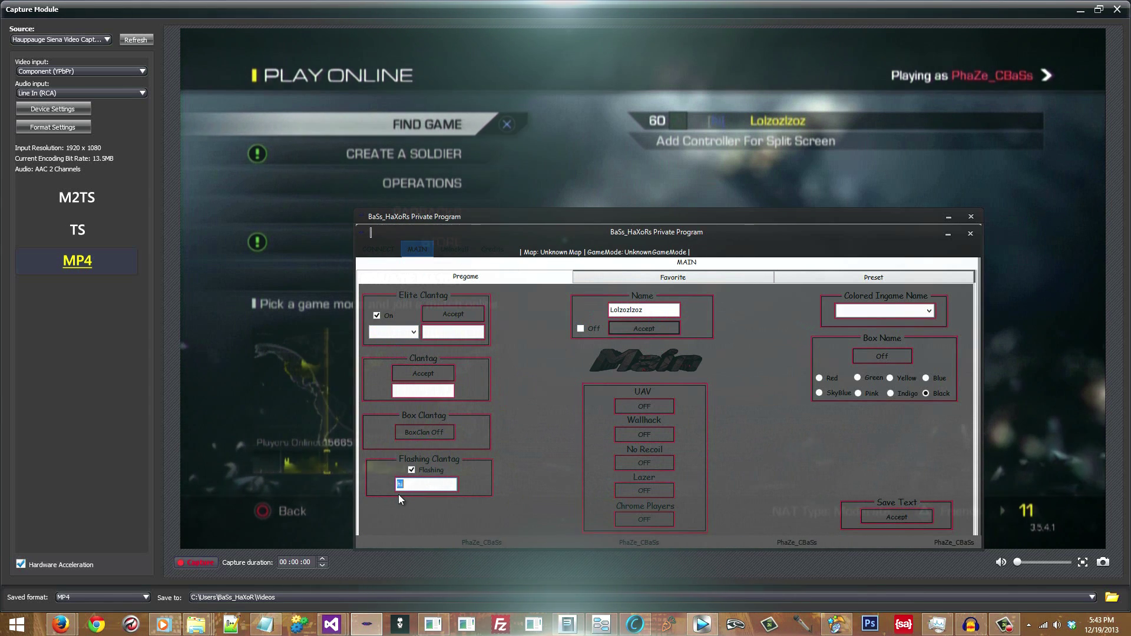
{"action": "left_click", "coordinate": [413, 470]}
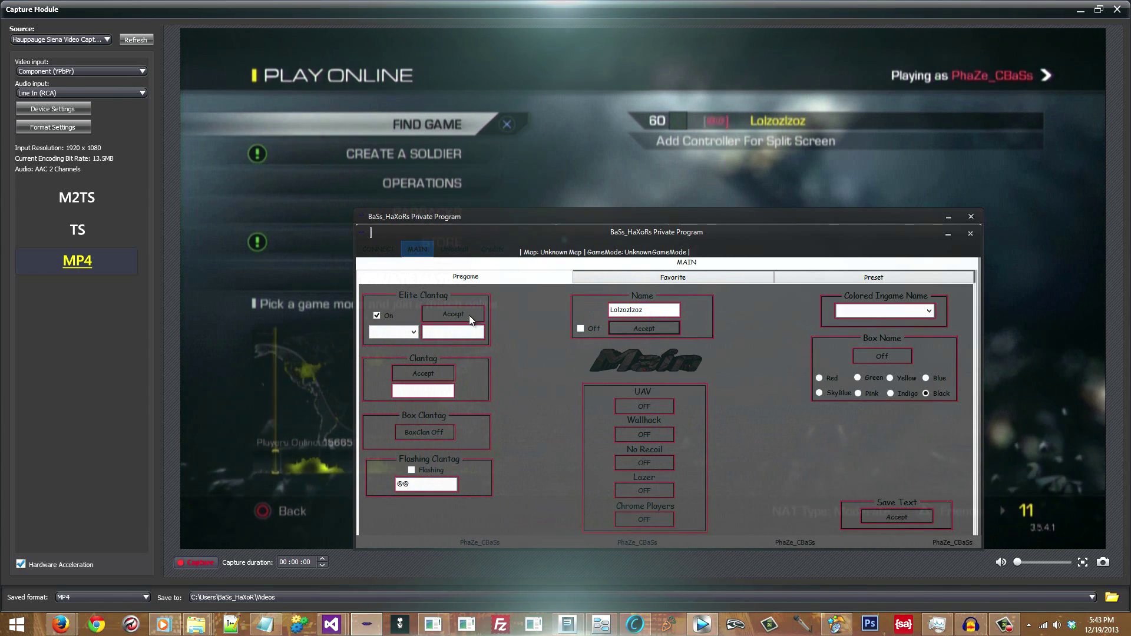
{"action": "left_click", "coordinate": [376, 349]}
{"action": "type", "text": "BaSs"}
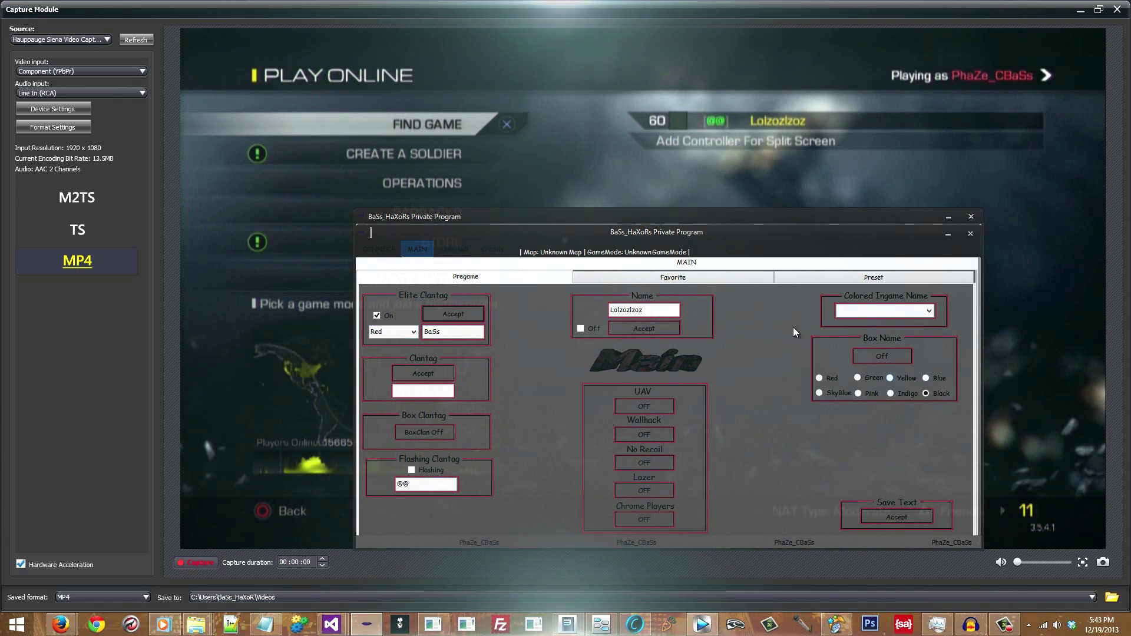
{"action": "left_click", "coordinate": [672, 276]}
{"action": "left_click", "coordinate": [460, 312]}
{"action": "left_click", "coordinate": [460, 348]}
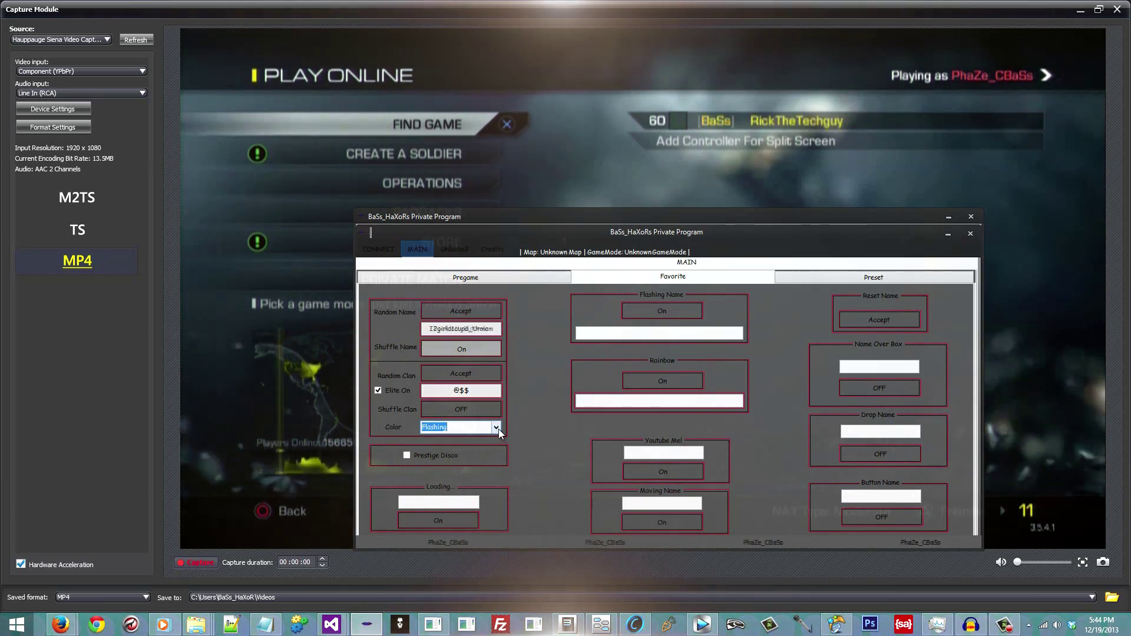
- Toggle Shuffle Clan on and off, turn Rainbow on, and edit the Moving Name and Loading fields
{"action": "left_click", "coordinate": [491, 411]}
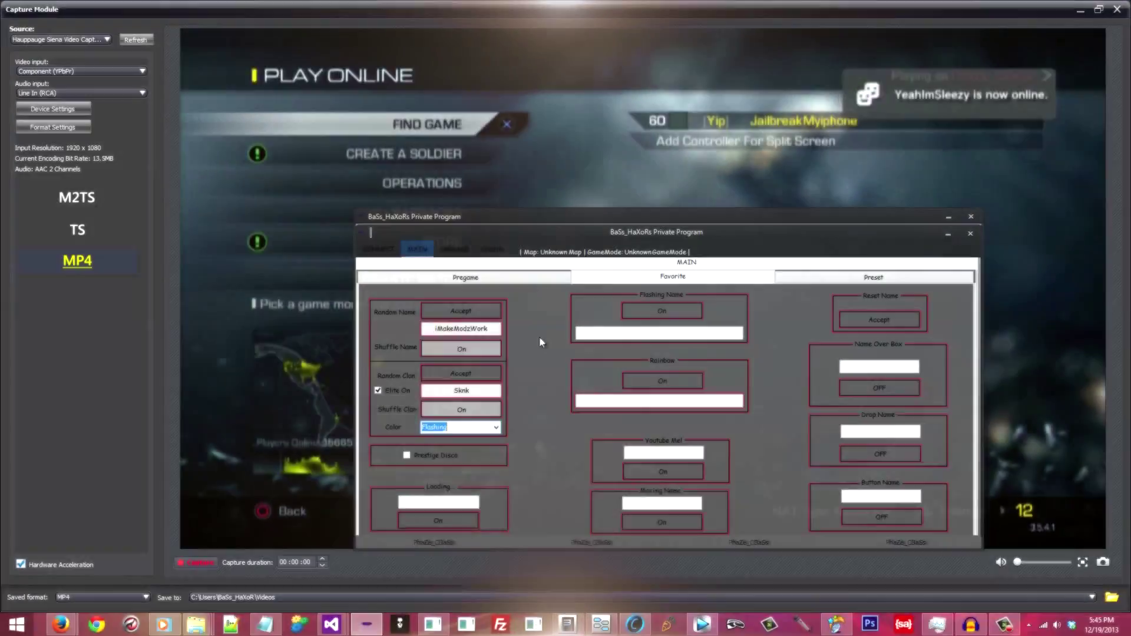
{"action": "left_click", "coordinate": [478, 376]}
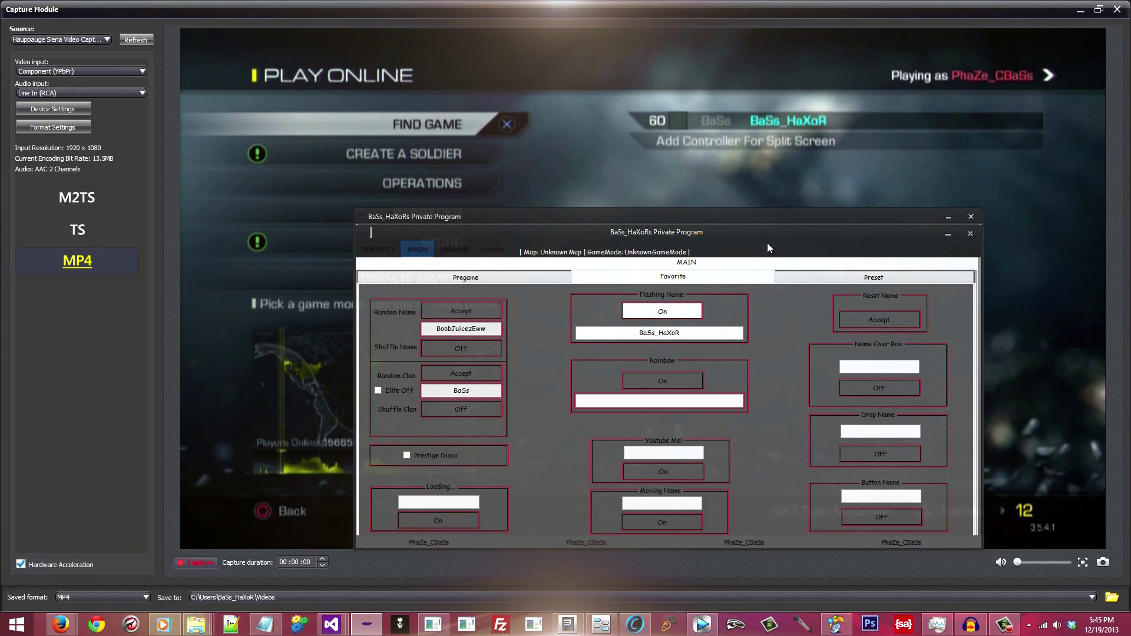
{"action": "left_click", "coordinate": [662, 382]}
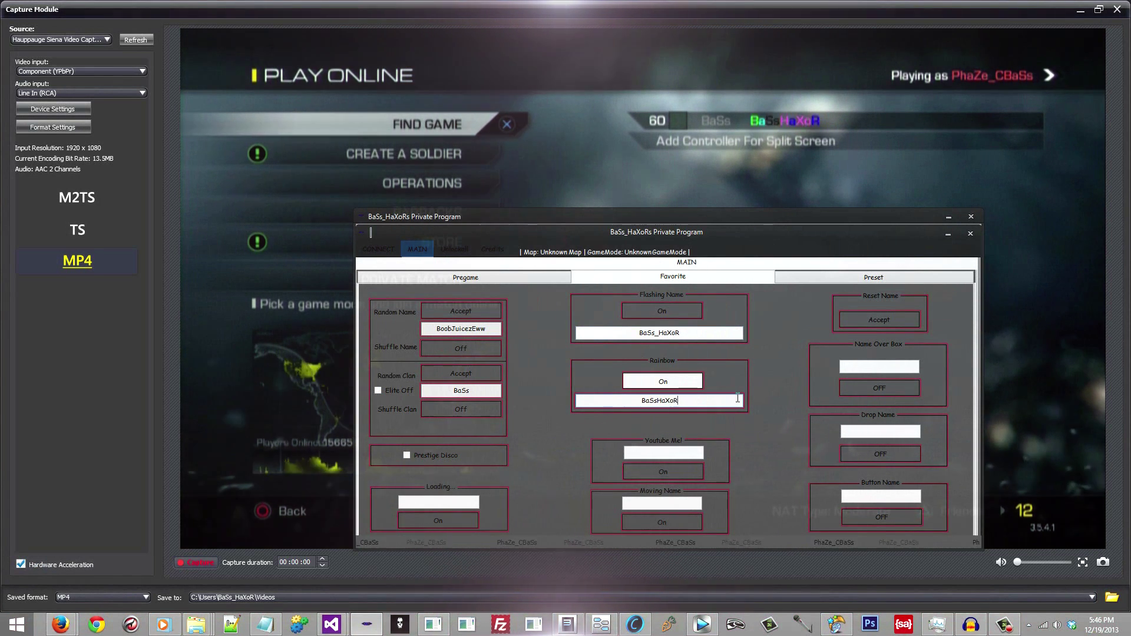
{"action": "left_click", "coordinate": [662, 505]}
{"action": "type", "text": "My_Name_Moves"}
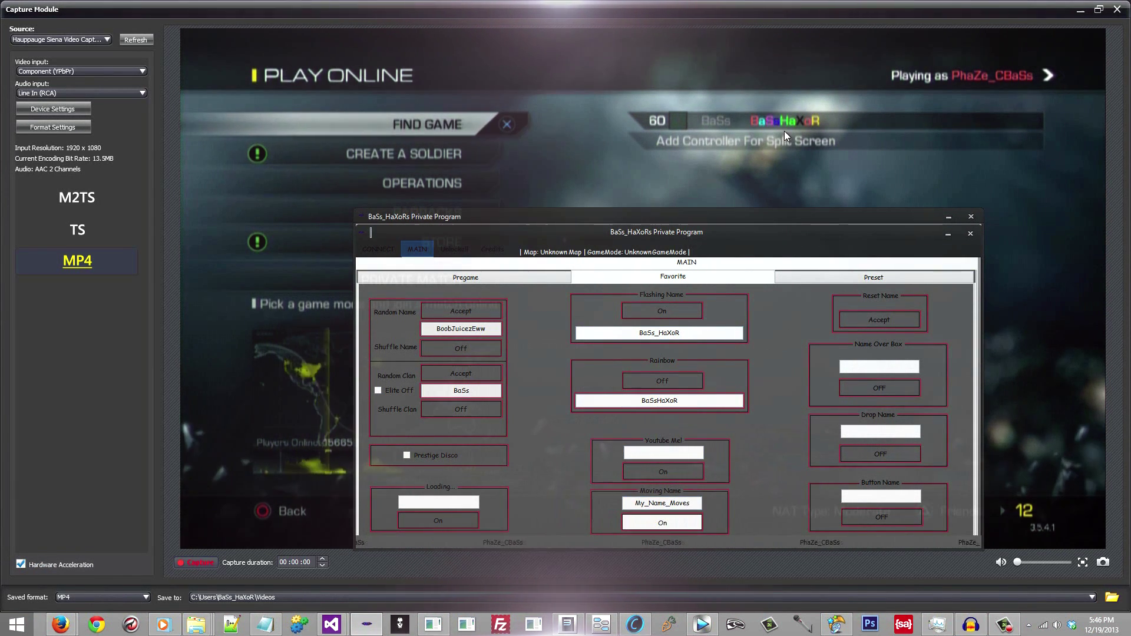
{"action": "left_click", "coordinate": [454, 503]}
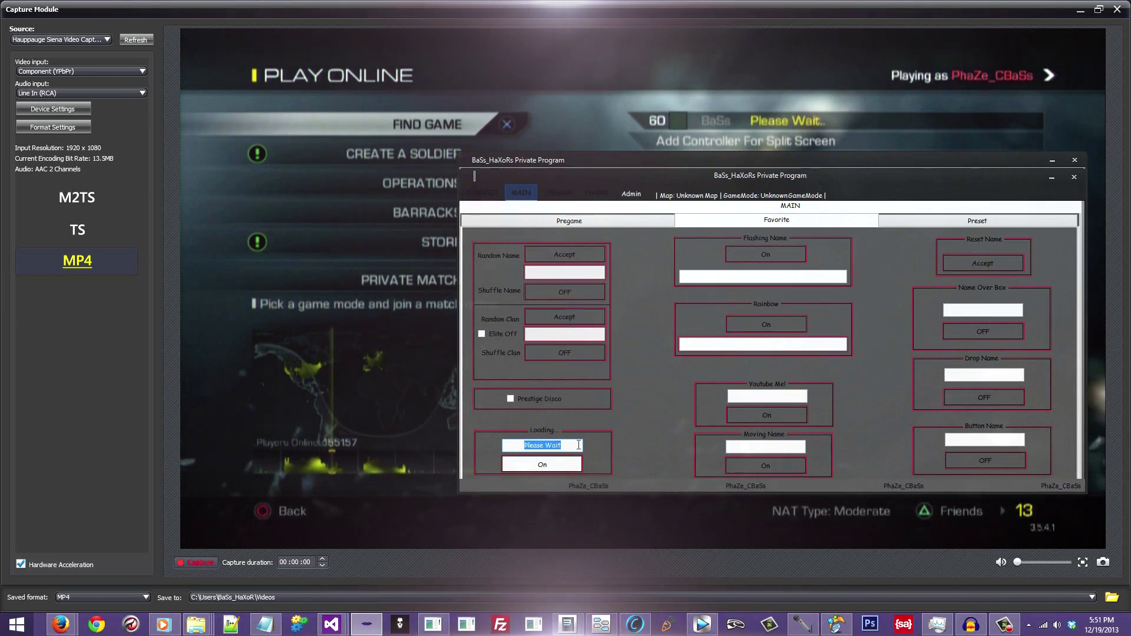
{"action": "type", "text": "Hacking^7"}
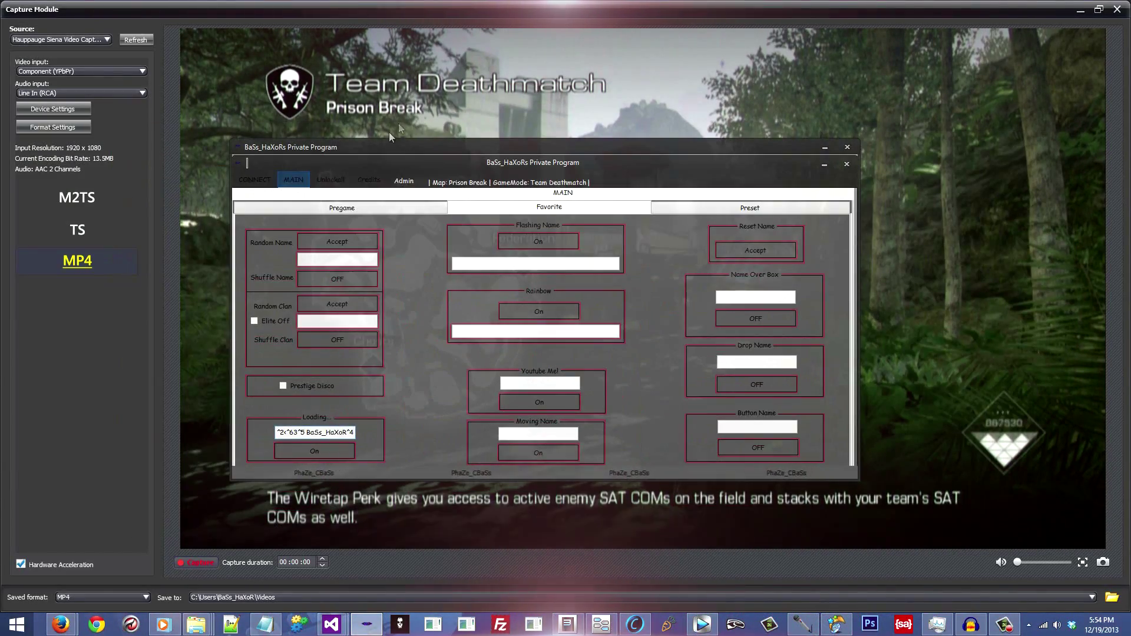
- Cycle through the Admin, Unlocks, CONNECT and CEX tabs, ending on the admin user table
{"action": "left_click", "coordinate": [404, 181]}
{"action": "left_click", "coordinate": [330, 180]}
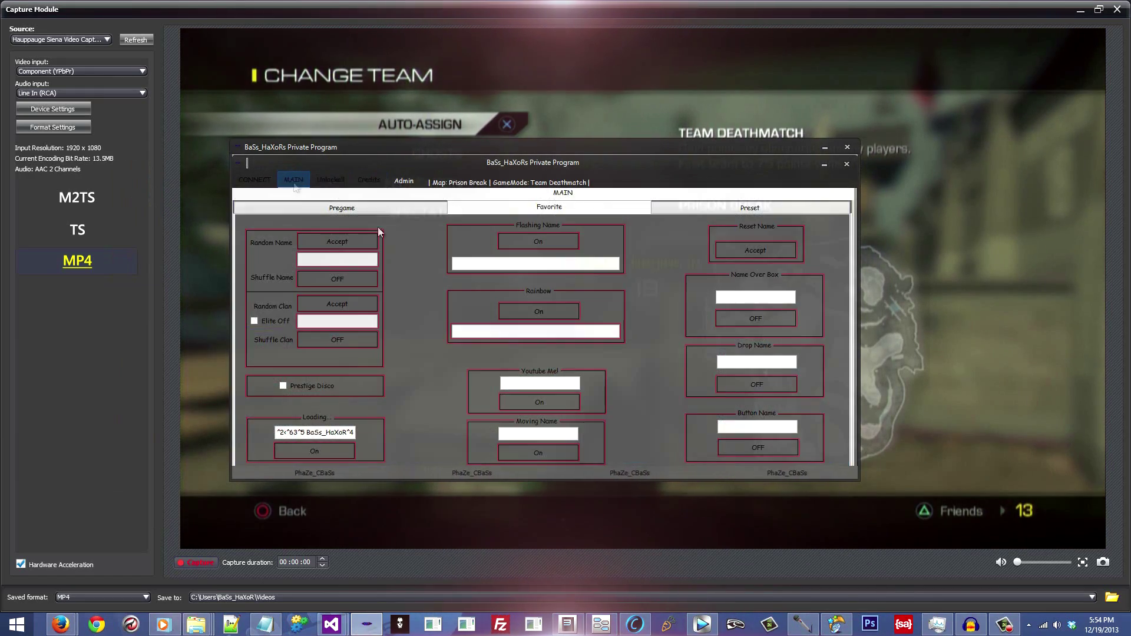
{"action": "left_click", "coordinate": [254, 180]}
{"action": "left_click", "coordinate": [301, 180]}
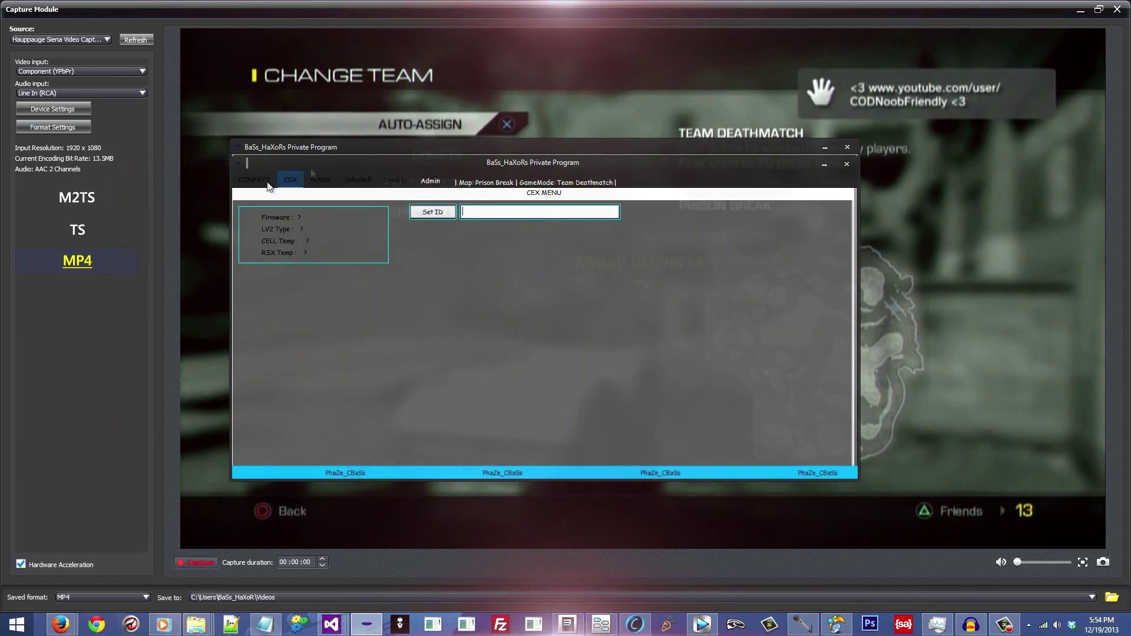
{"action": "left_click", "coordinate": [391, 181]}
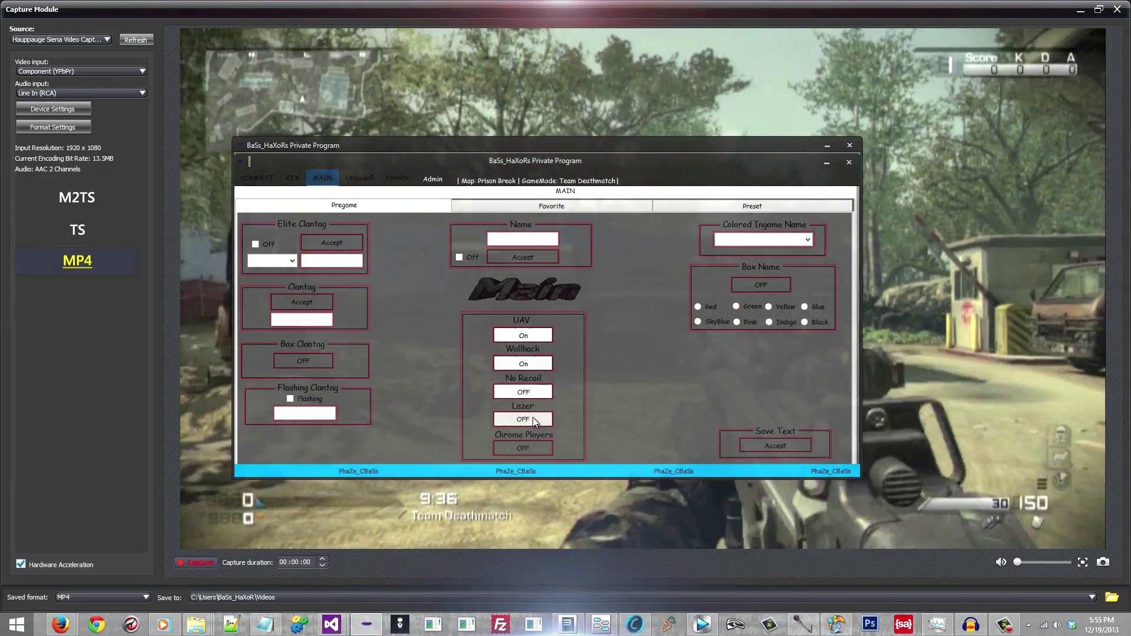
- Turn on the Lazer mod from the MAIN tab
{"action": "left_click", "coordinate": [533, 418]}
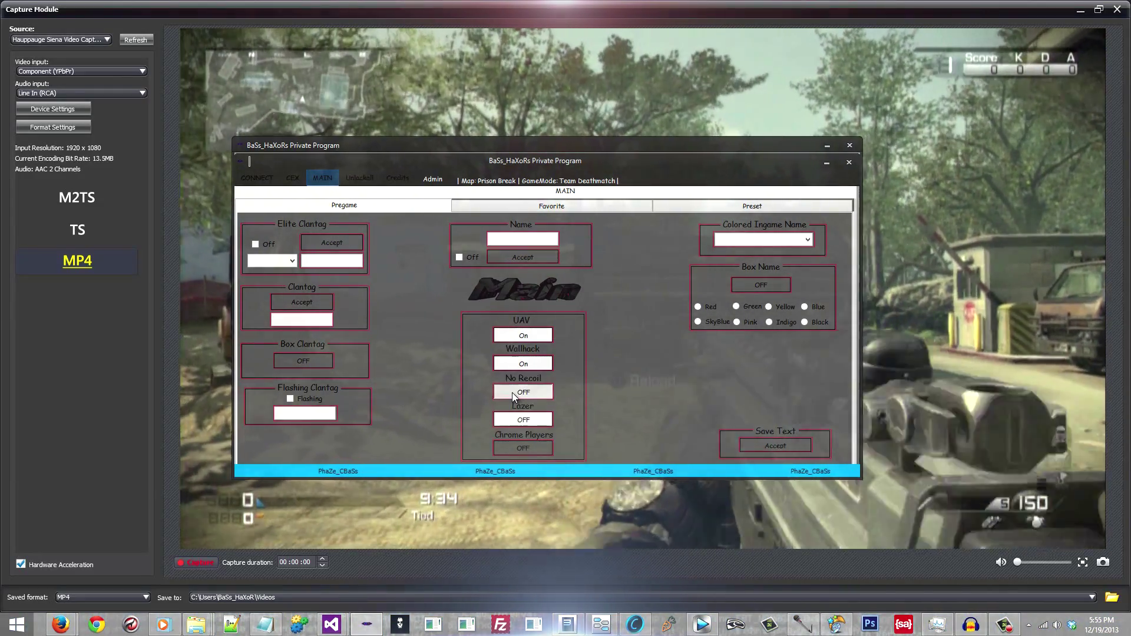